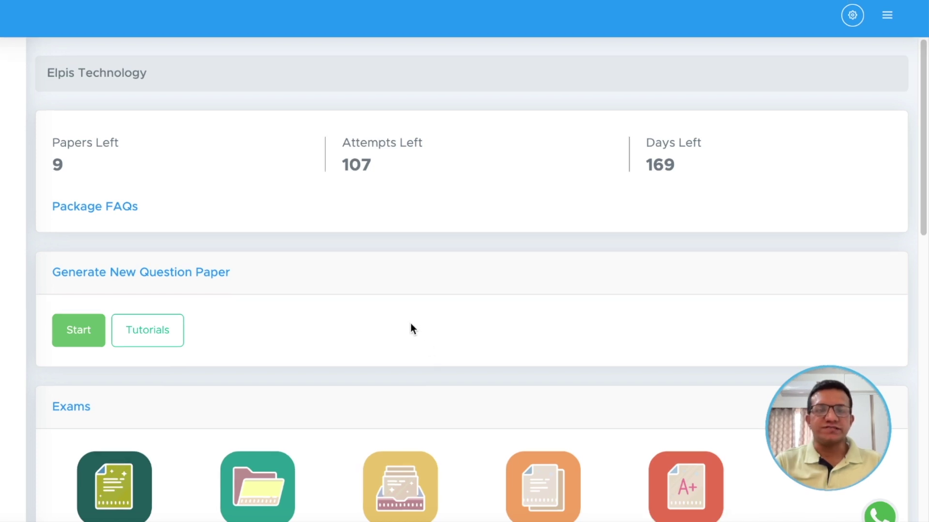
Start generating a new question paper and scroll down to PDF Header & Footer.
{"action": "left_click", "coordinate": [75, 328]}
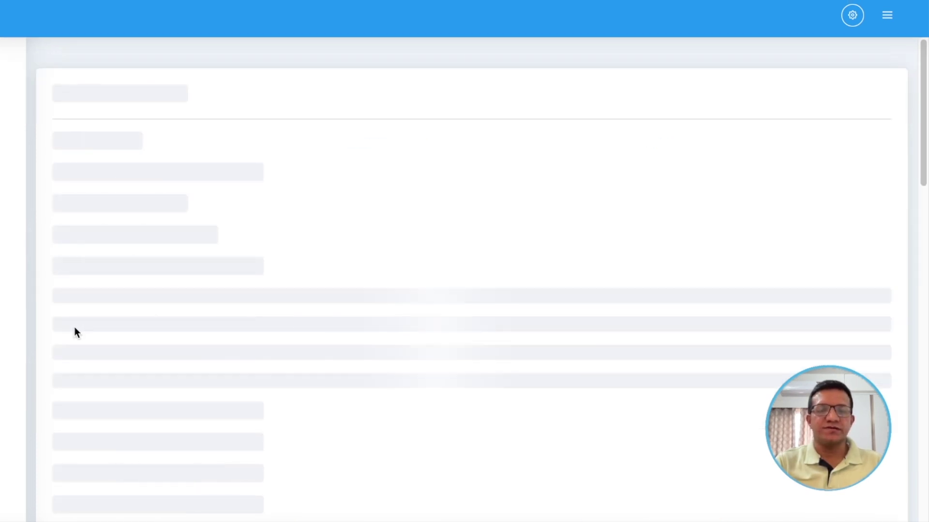
{"action": "scroll", "coordinate": [288, 259], "scroll_direction": "down", "scroll_amount": 5}
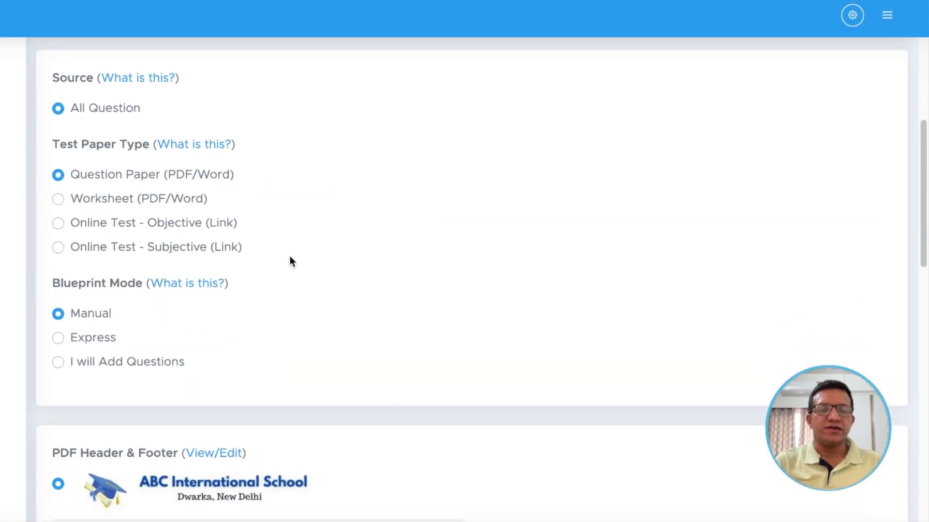
{"action": "scroll", "coordinate": [290, 261], "scroll_direction": "down", "scroll_amount": 5}
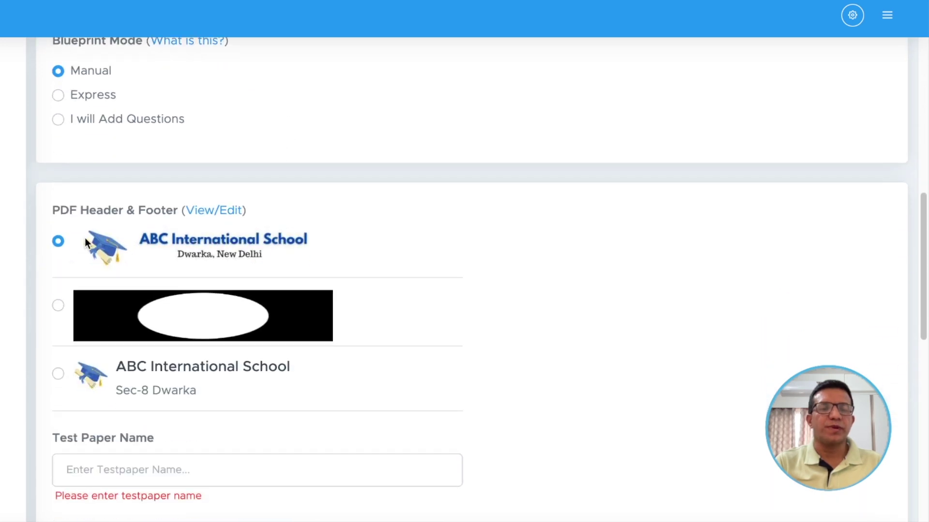
Browse the three existing headers and edit the black-and-white full-length one.
{"action": "left_click", "coordinate": [216, 212]}
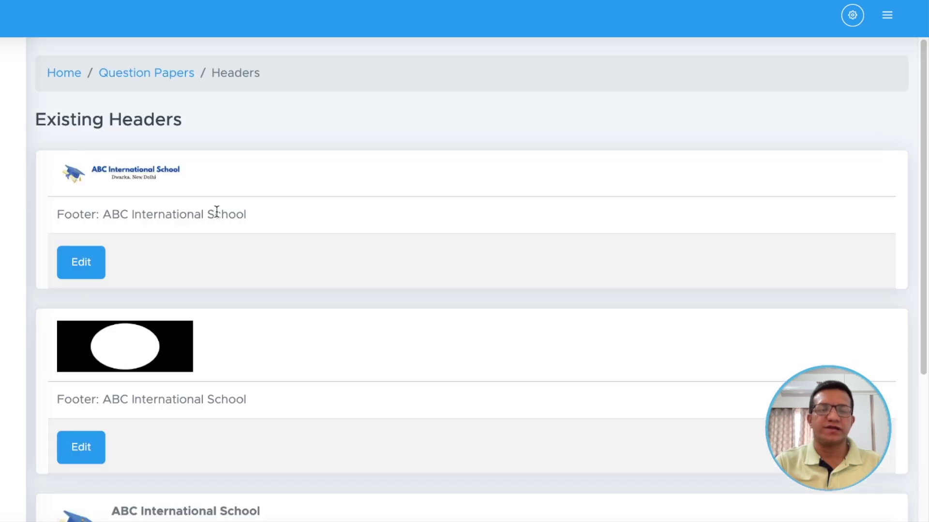
{"action": "scroll", "coordinate": [273, 265], "scroll_direction": "down", "scroll_amount": 3}
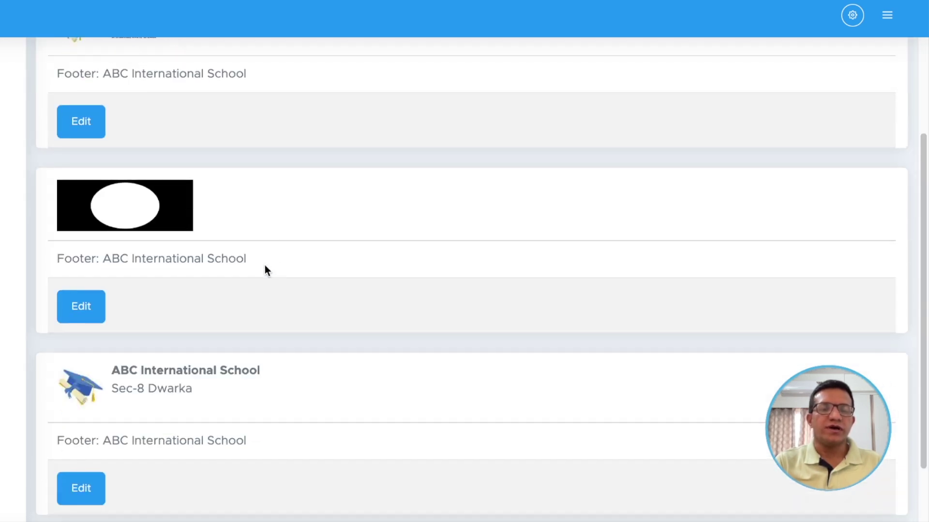
{"action": "scroll", "coordinate": [281, 290], "scroll_direction": "down", "scroll_amount": 2}
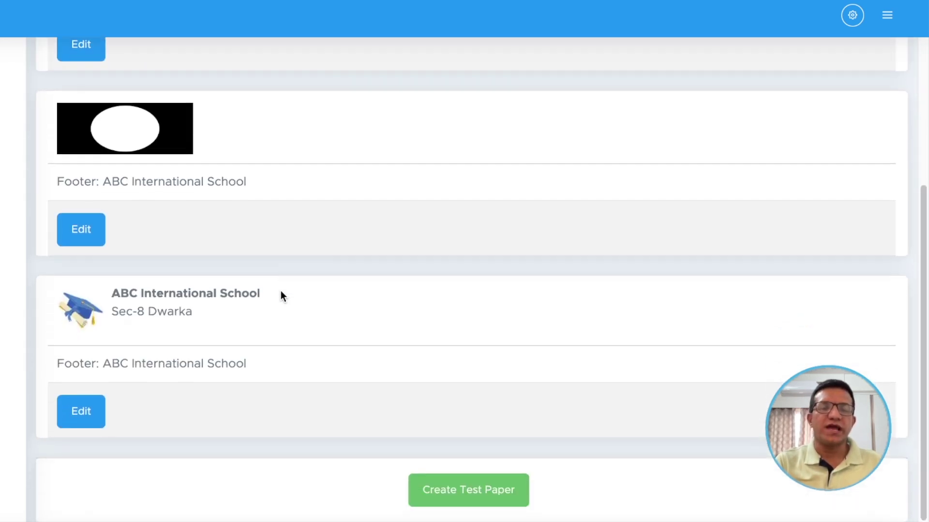
{"action": "scroll", "coordinate": [281, 296], "scroll_direction": "up", "scroll_amount": 2}
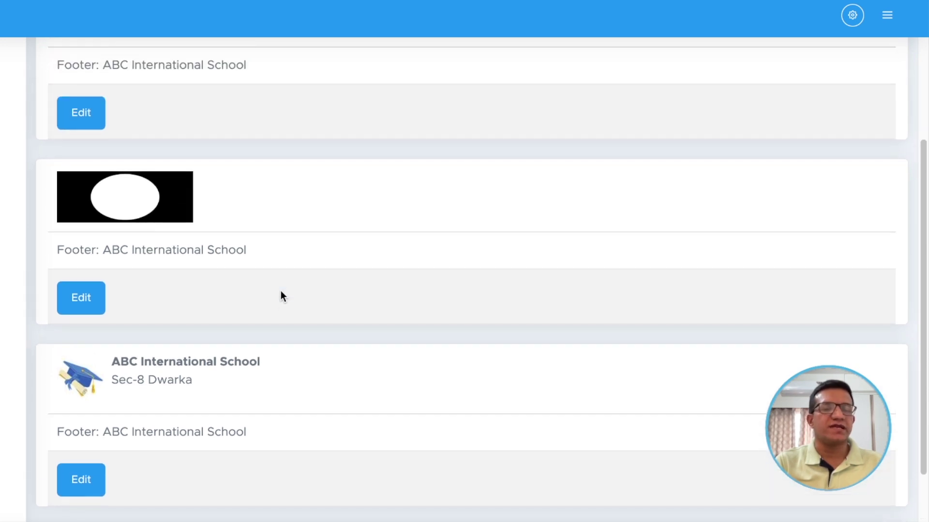
{"action": "scroll", "coordinate": [281, 291], "scroll_direction": "down", "scroll_amount": 1}
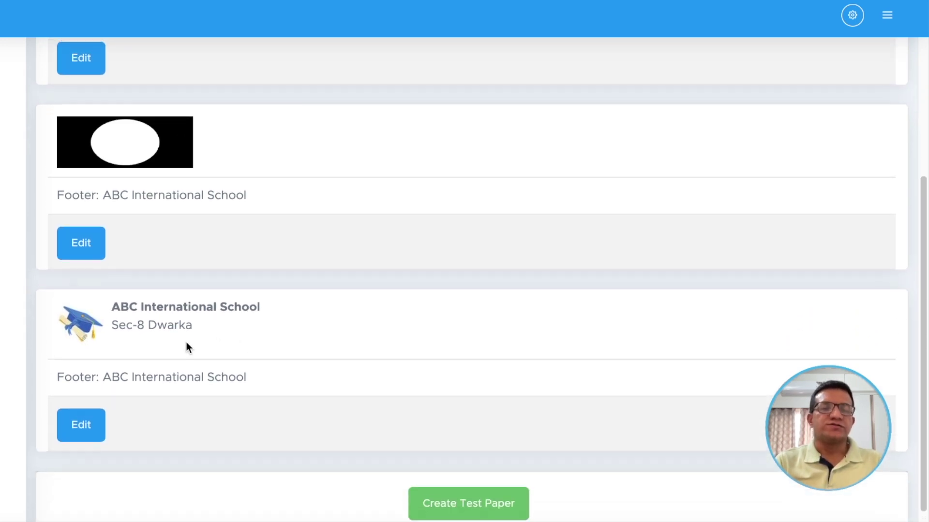
{"action": "scroll", "coordinate": [145, 329], "scroll_direction": "up", "scroll_amount": 1}
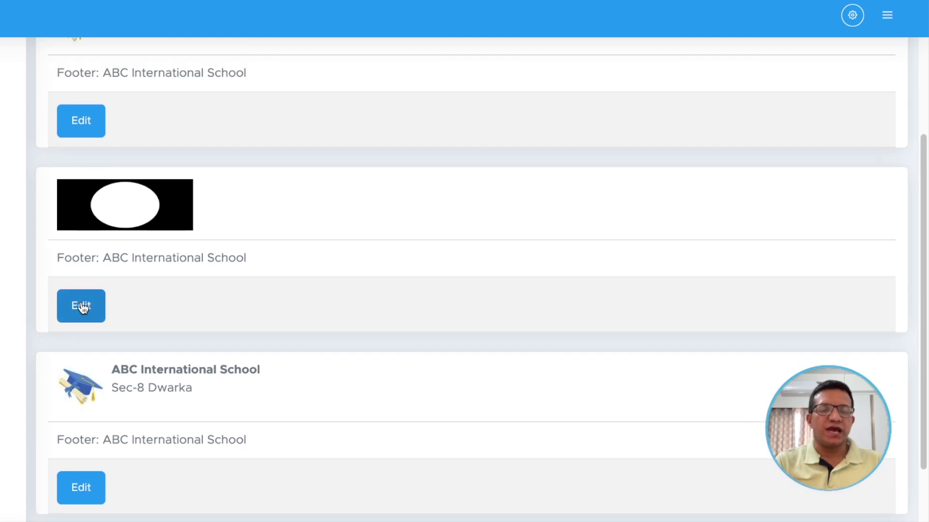
{"action": "left_click", "coordinate": [82, 306]}
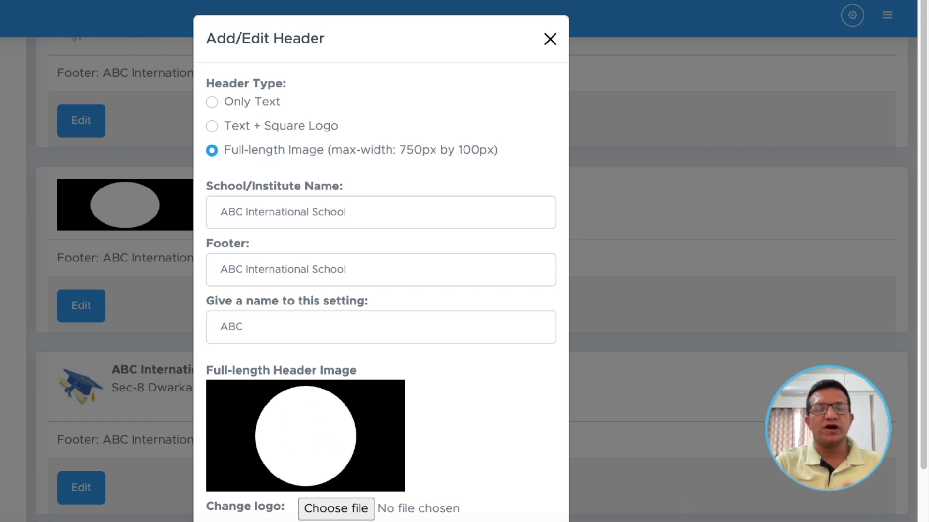
Switch to the Word document with the '100 by 750' header sizing notes.
{"action": "left_click", "coordinate": [722, 521]}
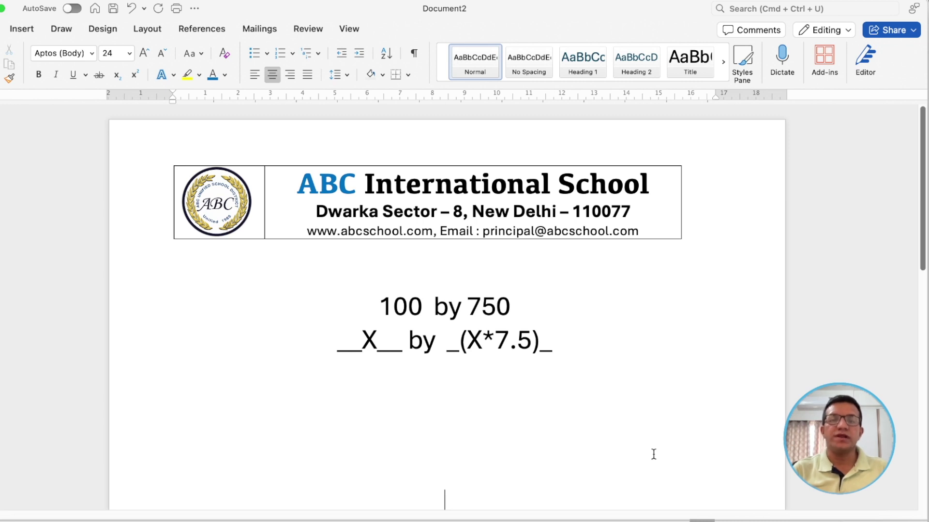
Screen-capture the ABC International School header table region, about 766 by 119 pixels.
{"action": "left_click", "coordinate": [292, 308]}
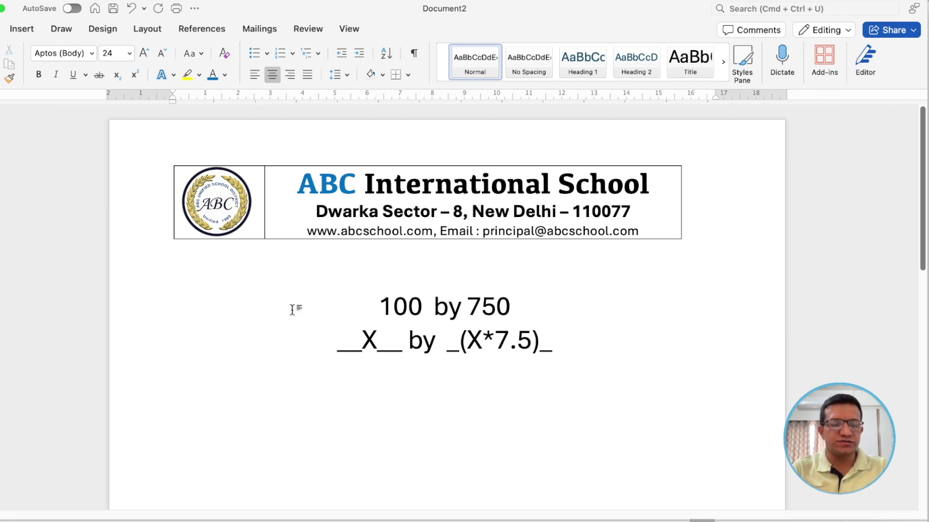
{"action": "key", "text": "super+shift+4"}
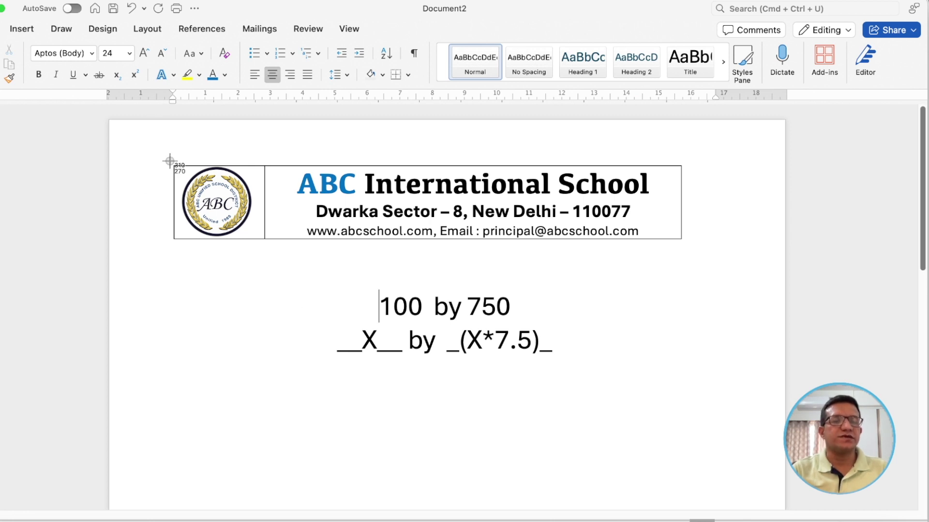
{"action": "left_click_drag", "start_coordinate": [172, 163], "coordinate": [684, 245]}
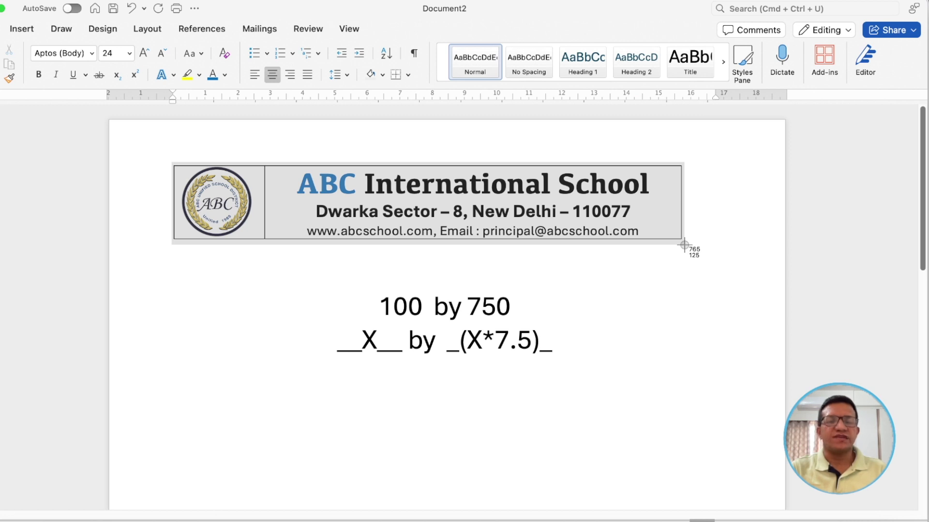
{"action": "left_click_drag", "start_coordinate": [684, 246], "coordinate": [685, 241]}
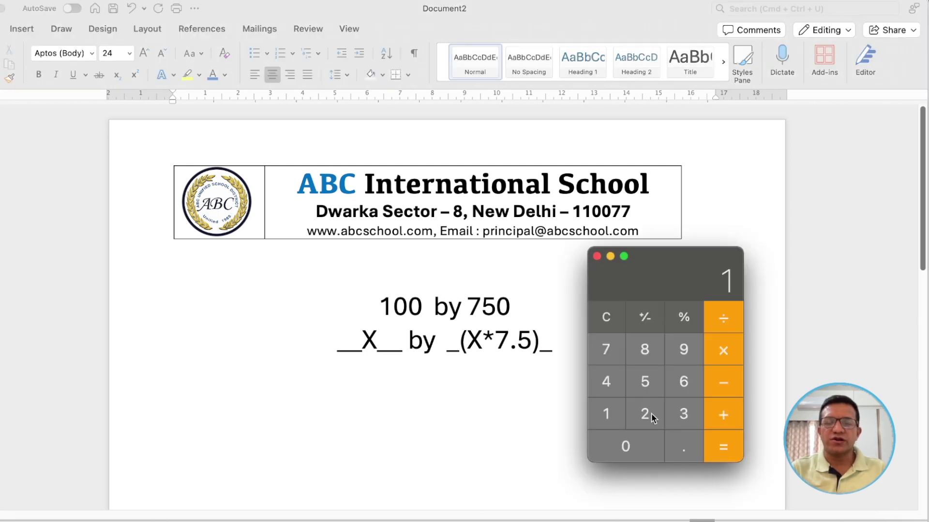
Compute 120 × 7.5 = 900 in Calculator, then close it.
{"action": "left_click", "coordinate": [648, 414]}
{"action": "left_click", "coordinate": [624, 445]}
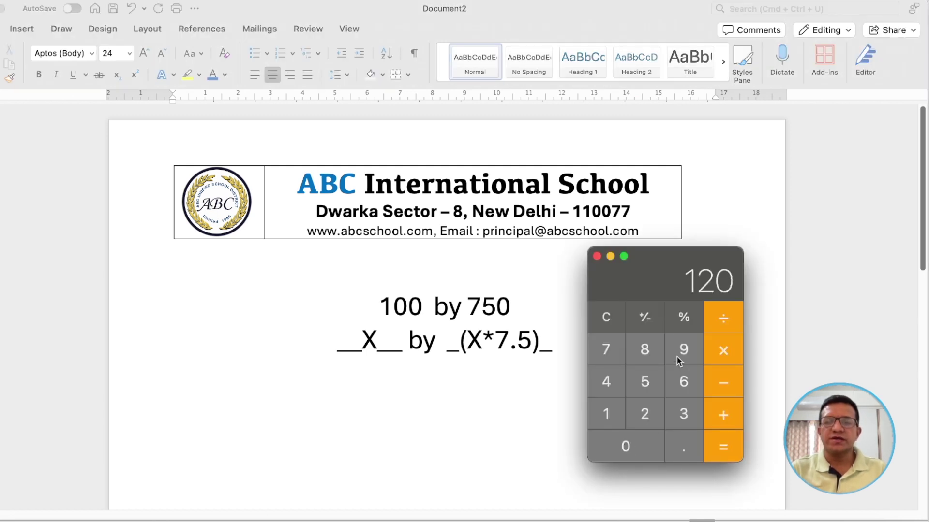
{"action": "left_click", "coordinate": [720, 358]}
{"action": "left_click", "coordinate": [608, 350]}
{"action": "left_click", "coordinate": [686, 446]}
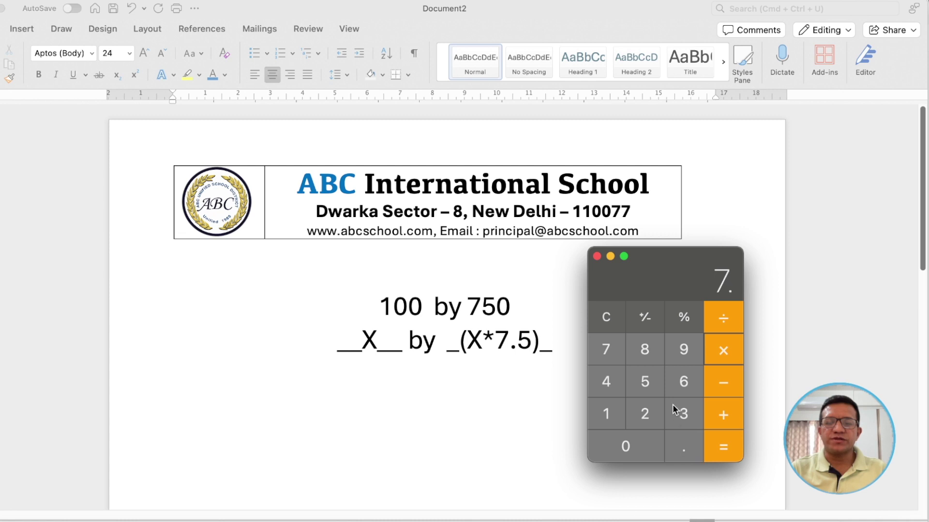
{"action": "left_click", "coordinate": [646, 381]}
{"action": "left_click", "coordinate": [738, 455]}
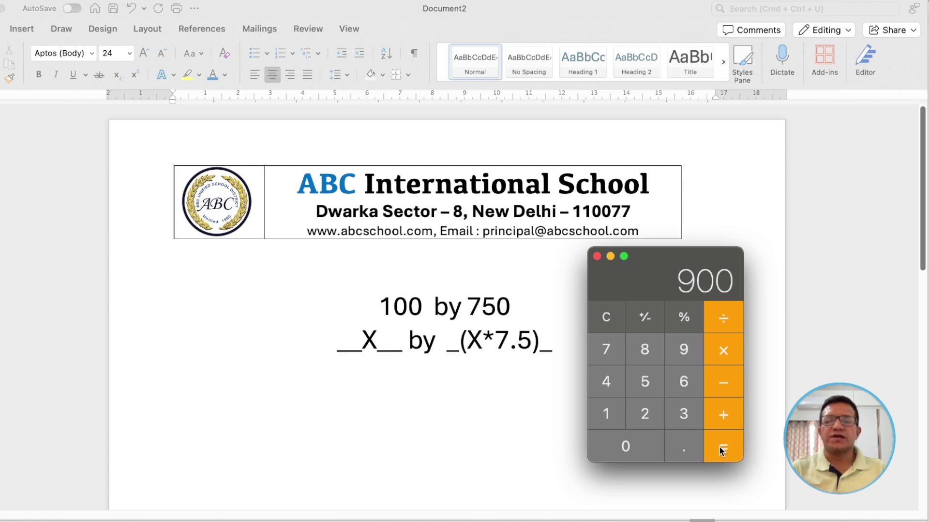
{"action": "left_click", "coordinate": [597, 255]}
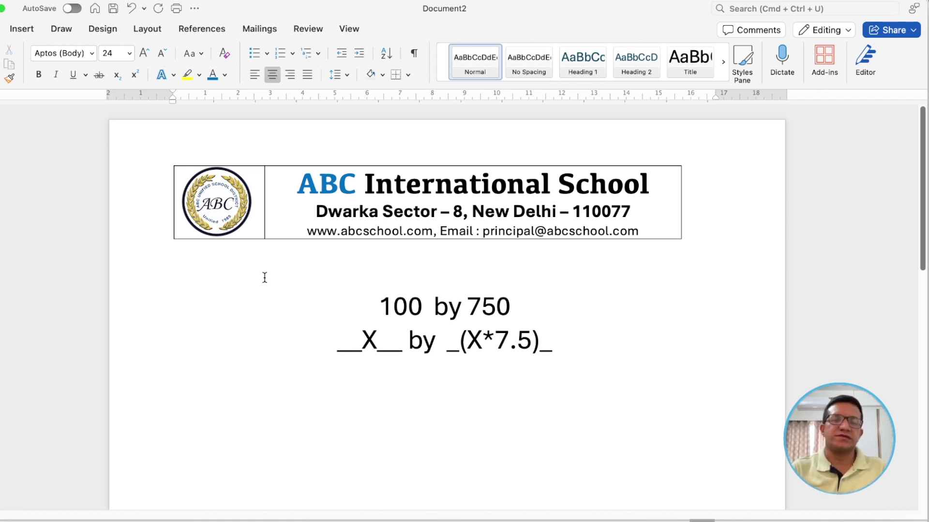
Shift the header table left on the page and widen it to the right.
{"action": "left_click", "coordinate": [264, 276]}
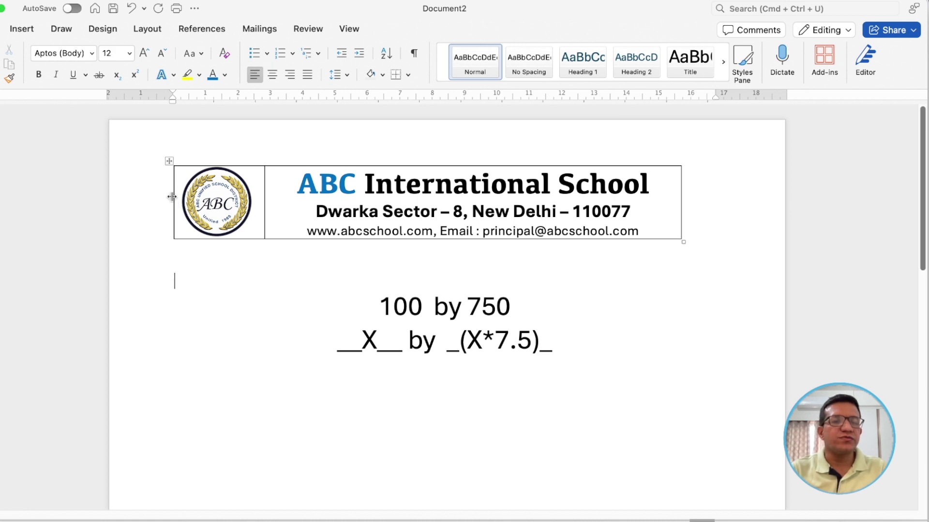
{"action": "left_click", "coordinate": [186, 193]}
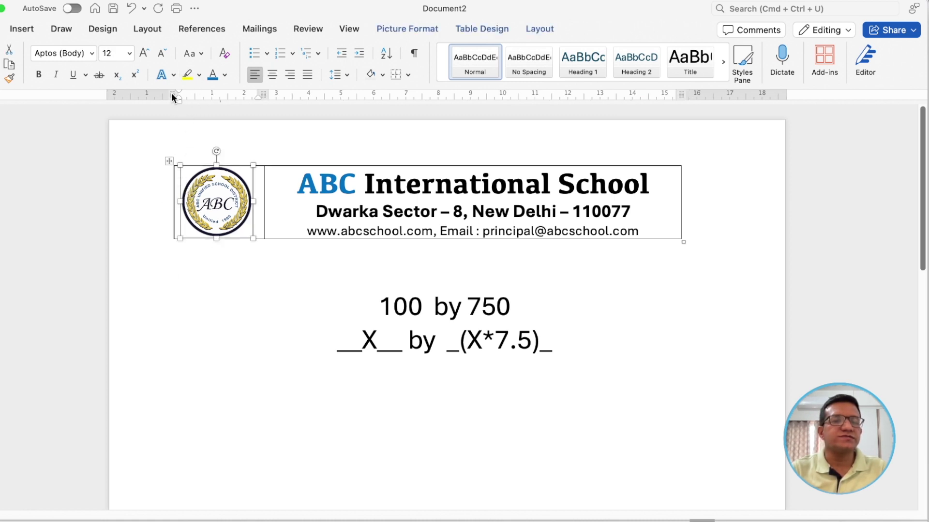
{"action": "left_click_drag", "start_coordinate": [171, 95], "coordinate": [141, 95]}
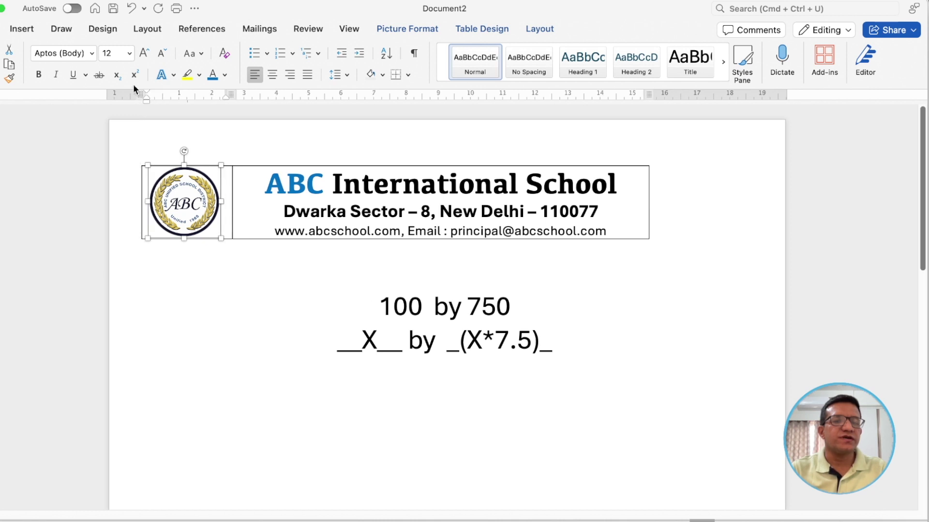
{"action": "left_click", "coordinate": [155, 306]}
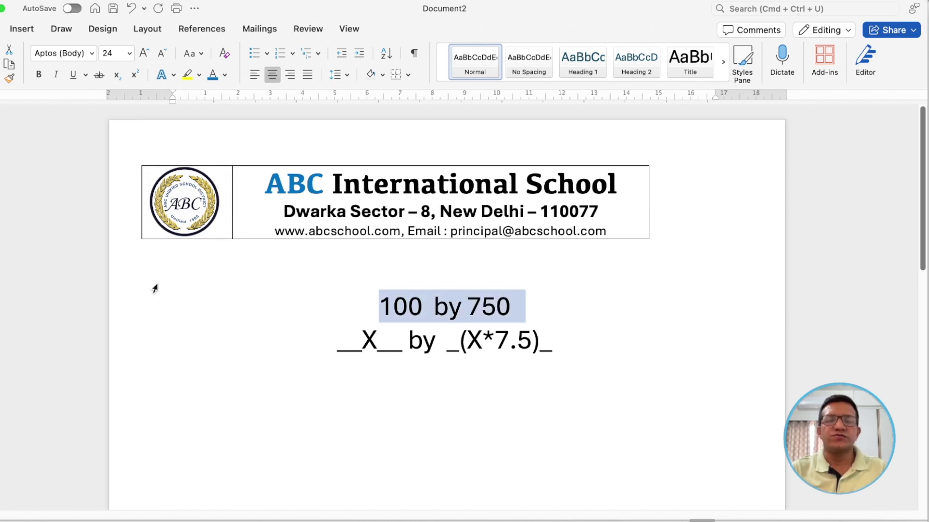
{"action": "left_click", "coordinate": [682, 206]}
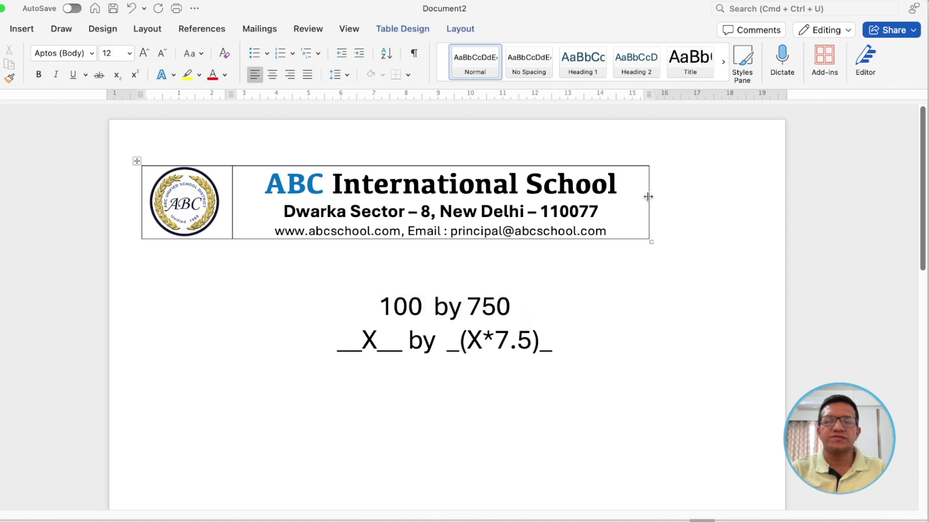
{"action": "left_click_drag", "start_coordinate": [648, 196], "coordinate": [714, 199]}
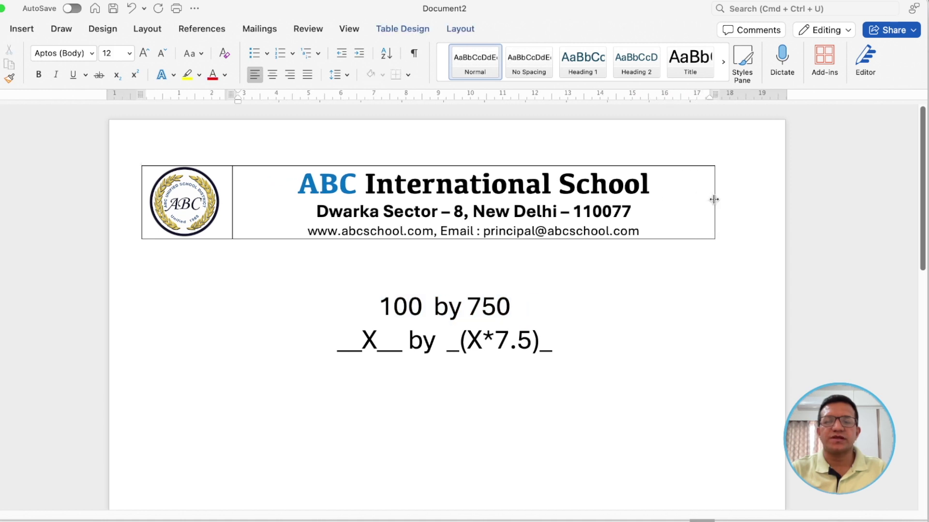
{"action": "left_click", "coordinate": [684, 338]}
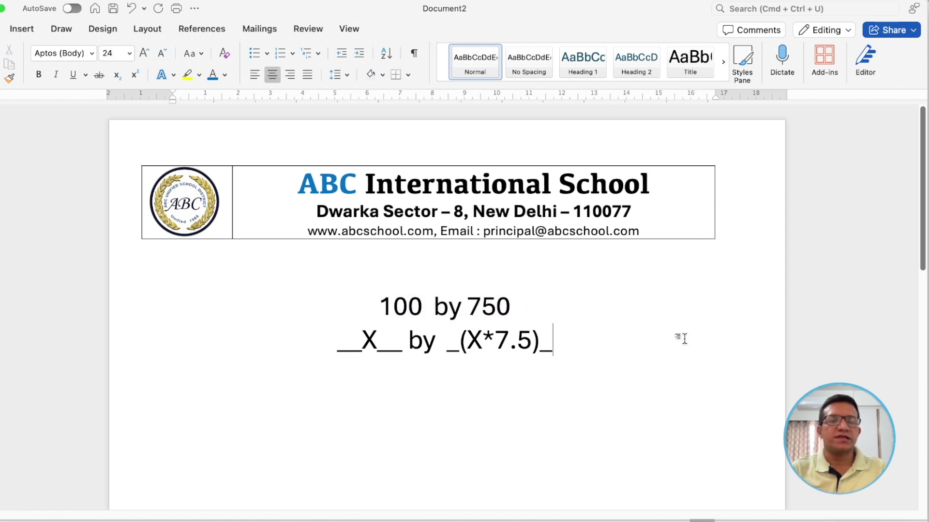
Capture the widened header table, then widen the table slightly further.
{"action": "key", "text": "super+shift+4"}
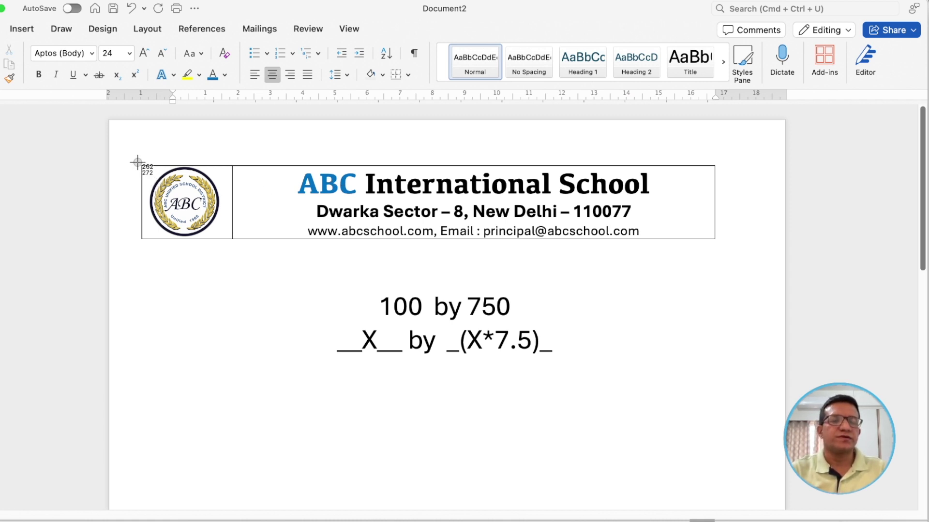
{"action": "left_click_drag", "start_coordinate": [140, 161], "coordinate": [720, 242]}
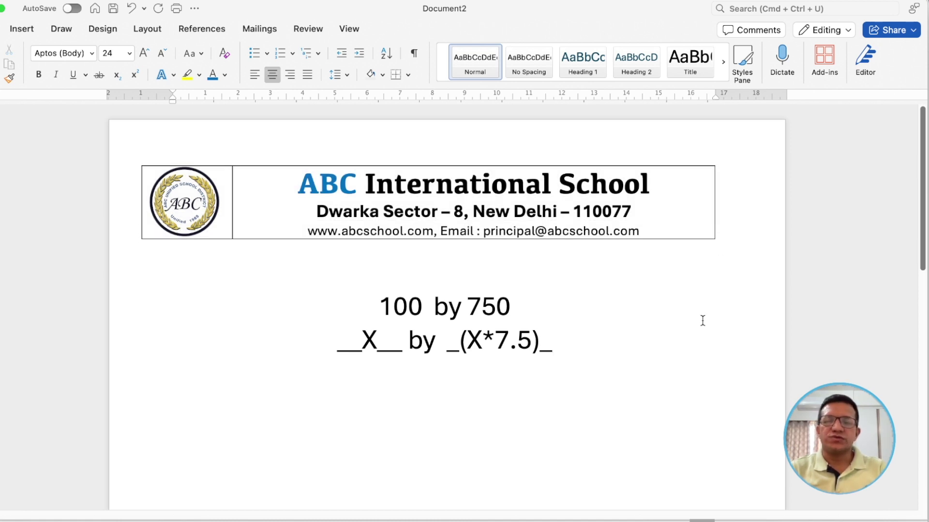
{"action": "left_click", "coordinate": [691, 208]}
{"action": "left_click_drag", "start_coordinate": [715, 194], "coordinate": [734, 199]}
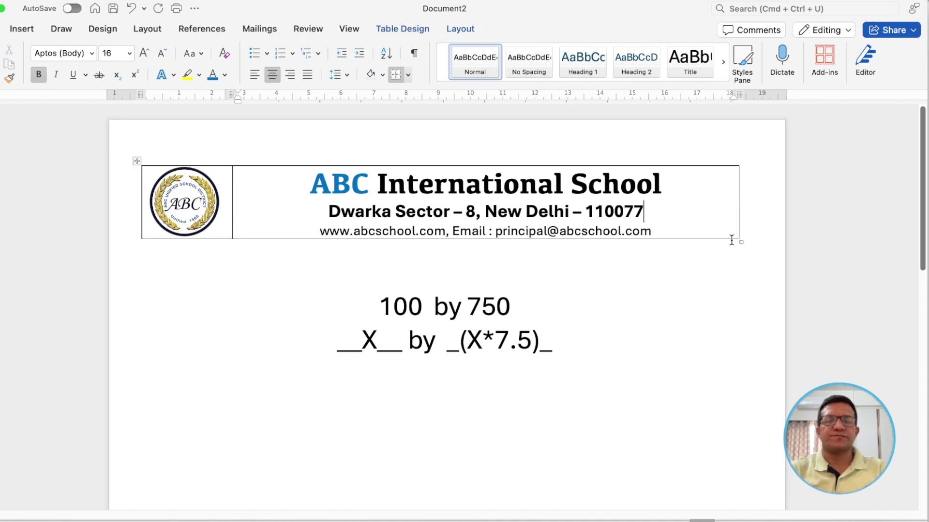
Capture the final header table screenshot and paste it below the size notes.
{"action": "left_click", "coordinate": [598, 378]}
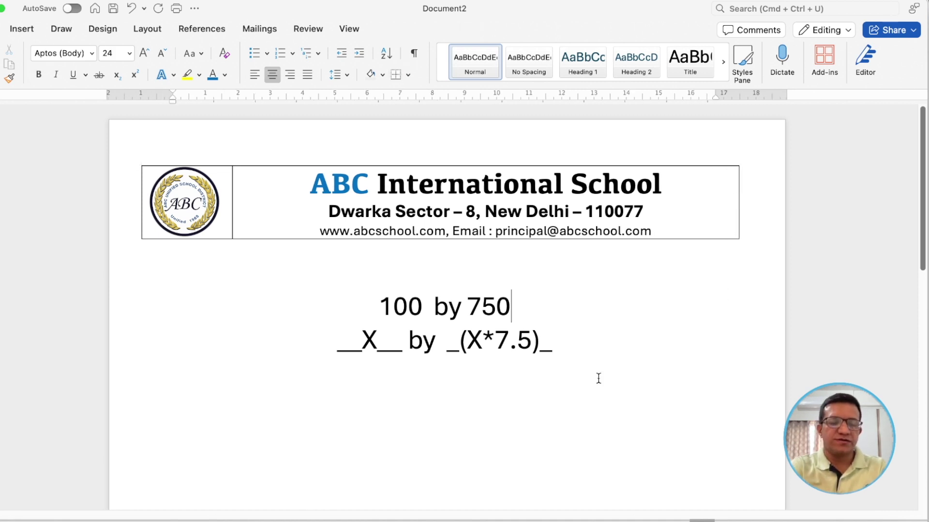
{"action": "key", "text": "super+shift+4"}
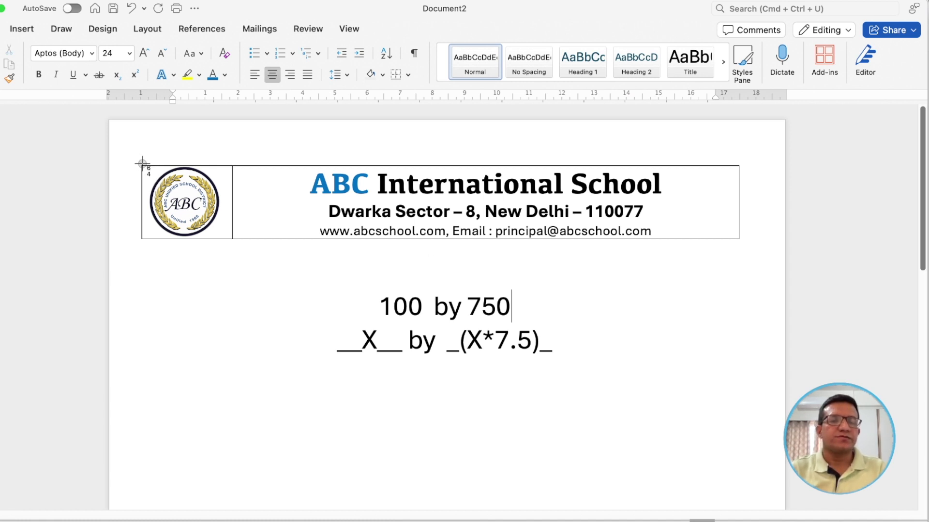
{"action": "left_click_drag", "start_coordinate": [139, 161], "coordinate": [742, 243]}
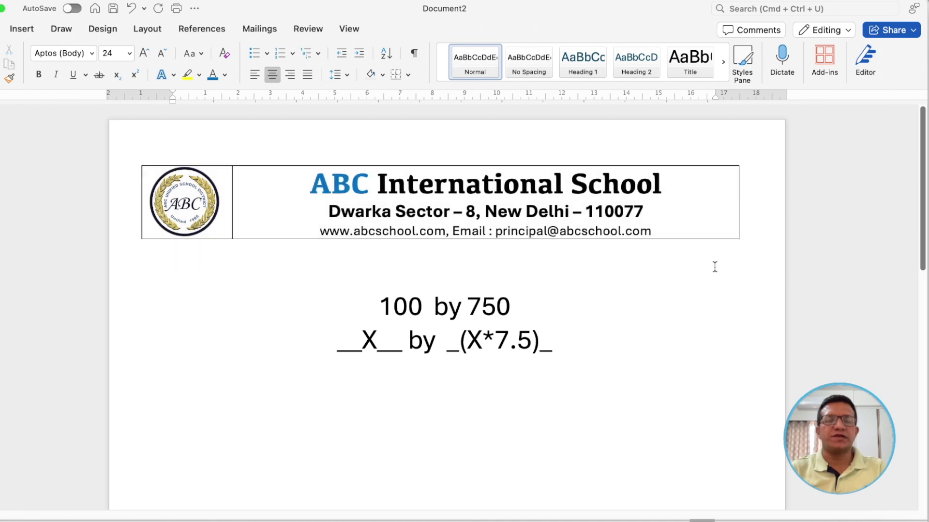
{"action": "left_click", "coordinate": [416, 386]}
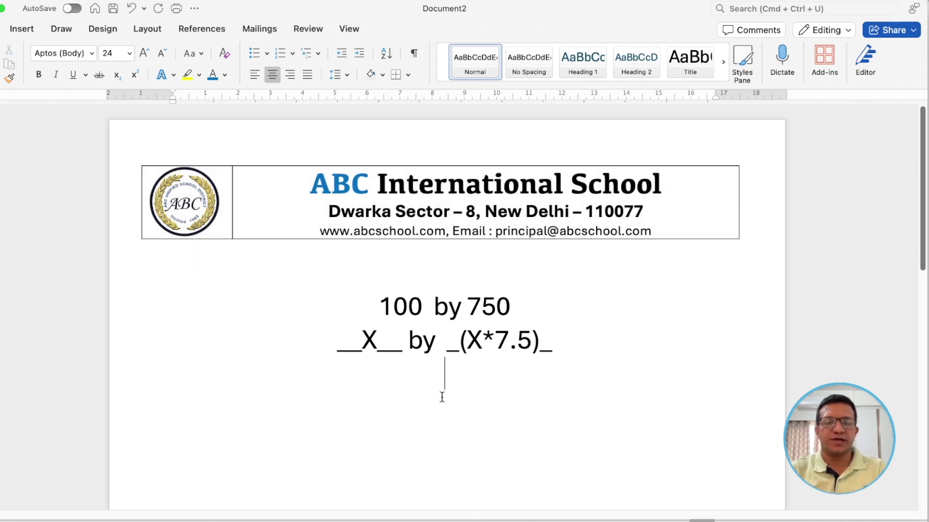
{"action": "key", "text": "super+v"}
Save the pasted header picture as abc123.png in the Pictures folder.
{"action": "left_click", "coordinate": [420, 394]}
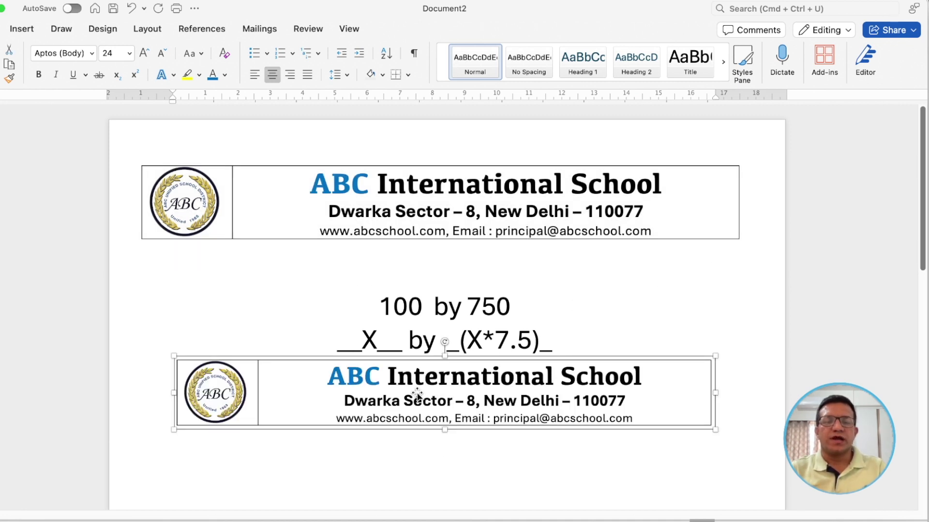
{"action": "right_click", "coordinate": [406, 384]}
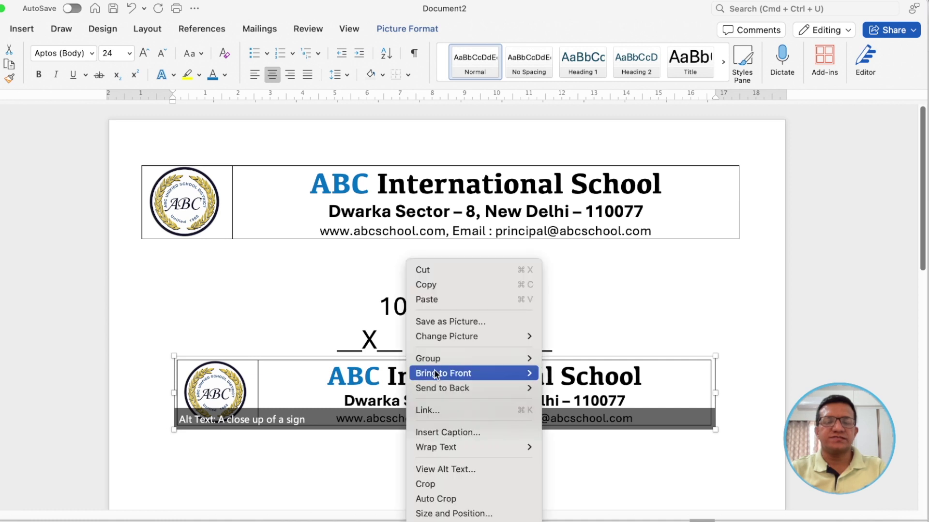
{"action": "left_click", "coordinate": [466, 320]}
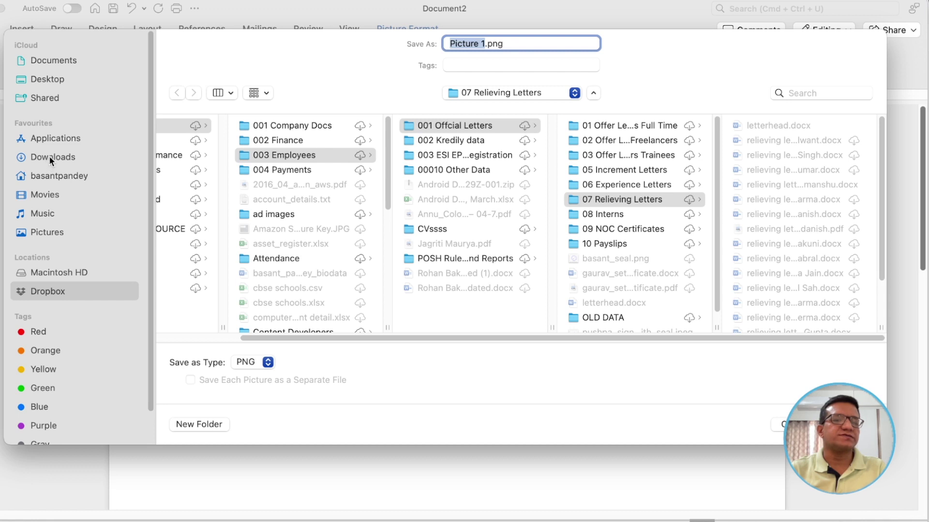
{"action": "left_click", "coordinate": [48, 233]}
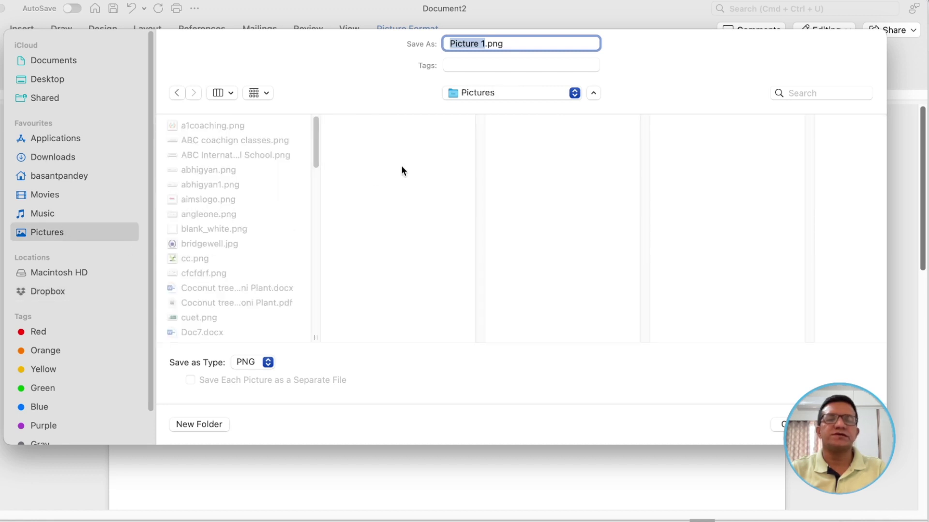
{"action": "type", "text": "abc"}
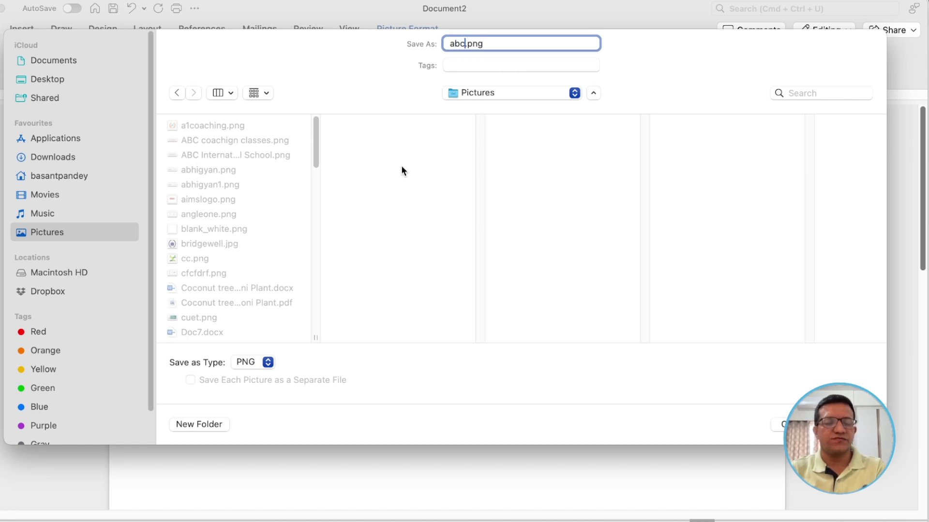
{"action": "type", "text": "123"}
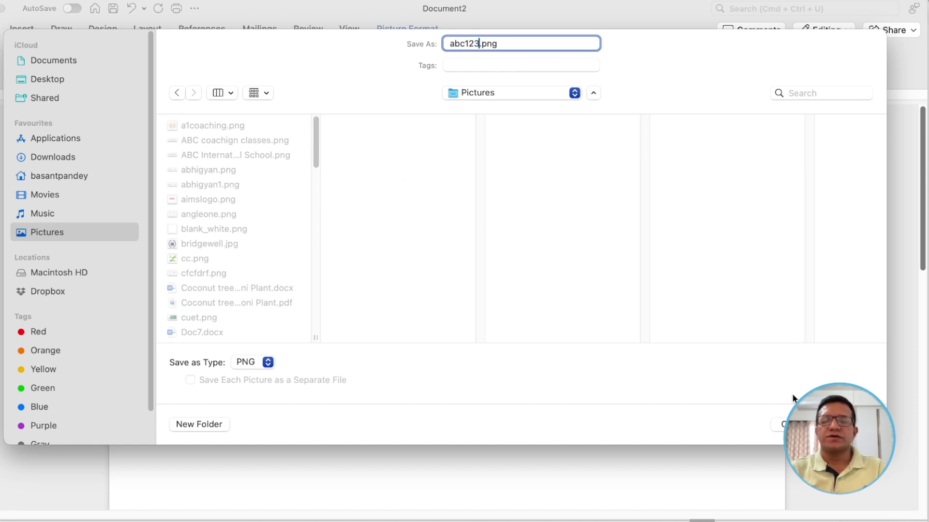
{"action": "left_click", "coordinate": [854, 424]}
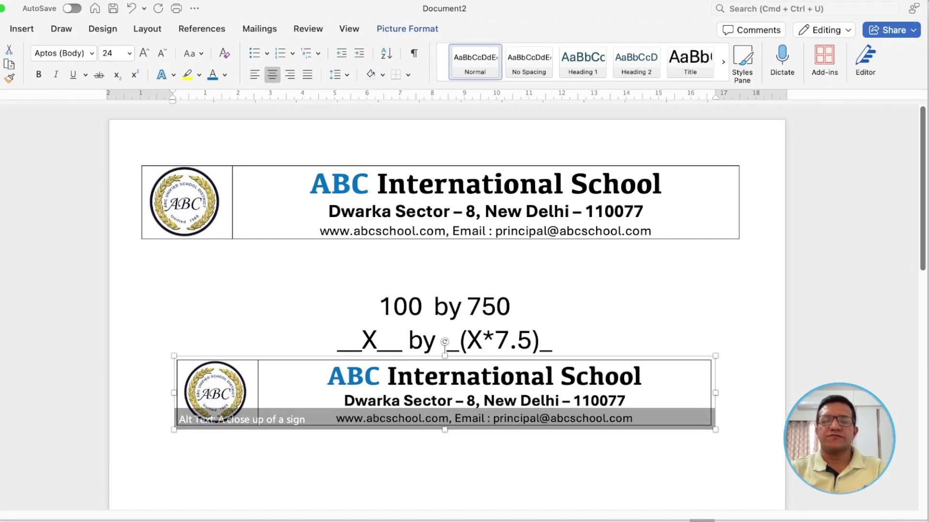
{"action": "left_click", "coordinate": [656, 272]}
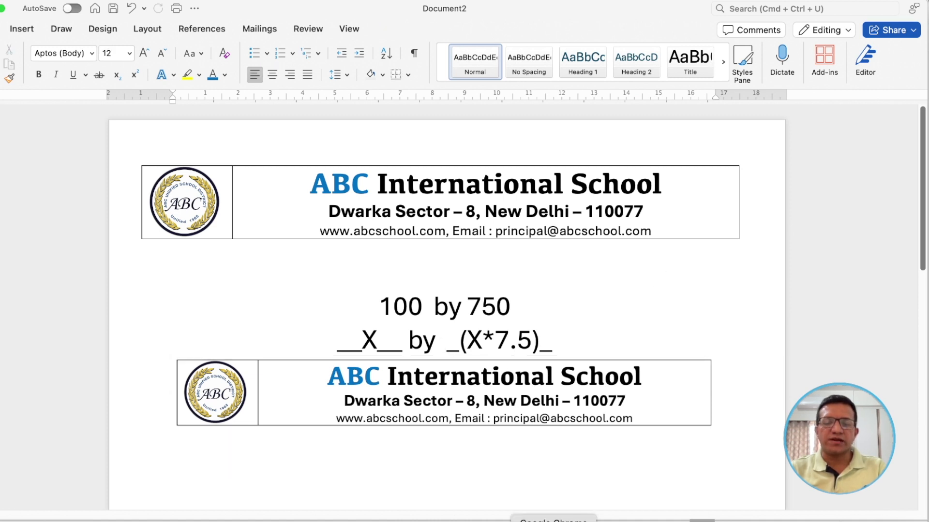
Return to Examin8's ABC header dialog and review the School Name, Footer and setting-name fields.
{"action": "left_click", "coordinate": [657, 520]}
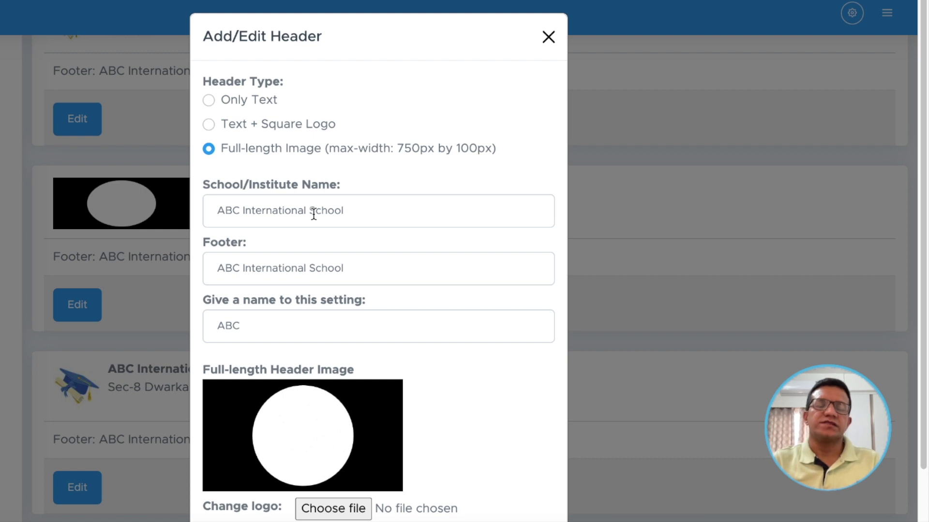
{"action": "scroll", "coordinate": [344, 201], "scroll_direction": "down", "scroll_amount": 2}
{"action": "left_click", "coordinate": [361, 127]}
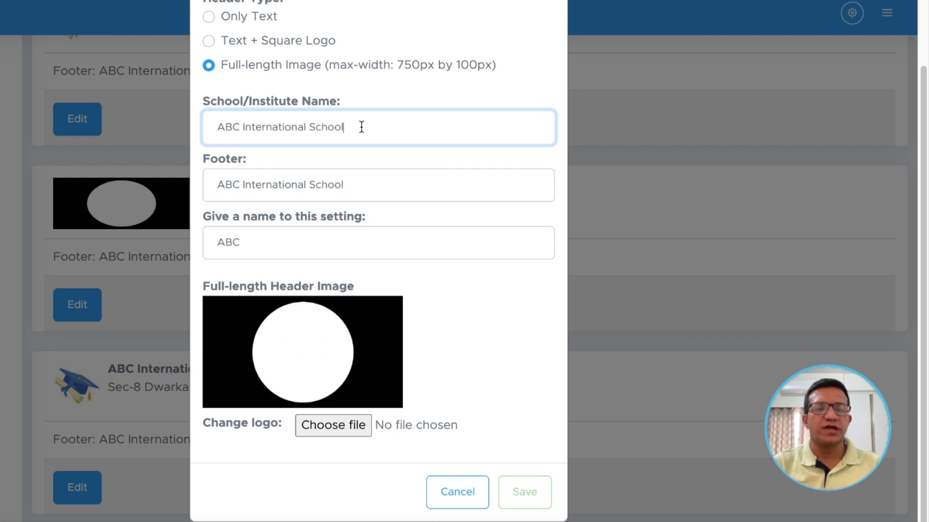
{"action": "left_click", "coordinate": [371, 188]}
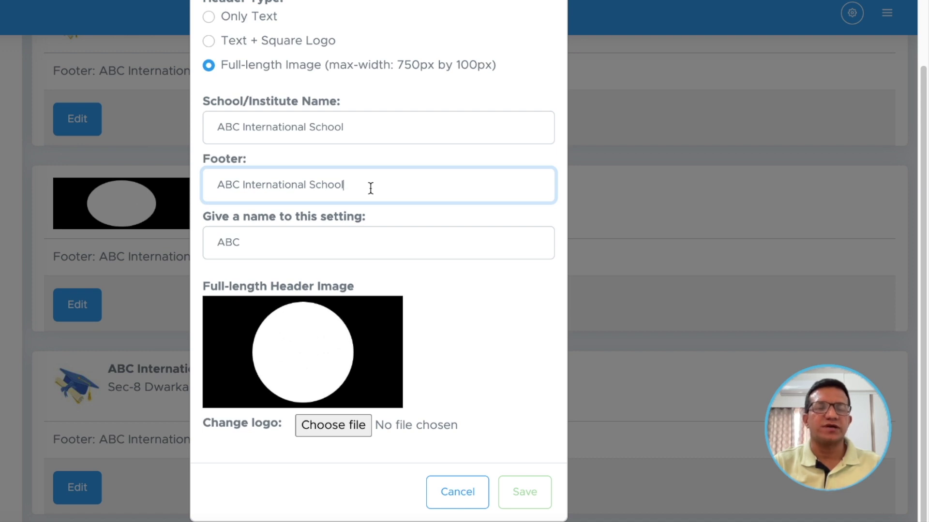
{"action": "left_click", "coordinate": [276, 242]}
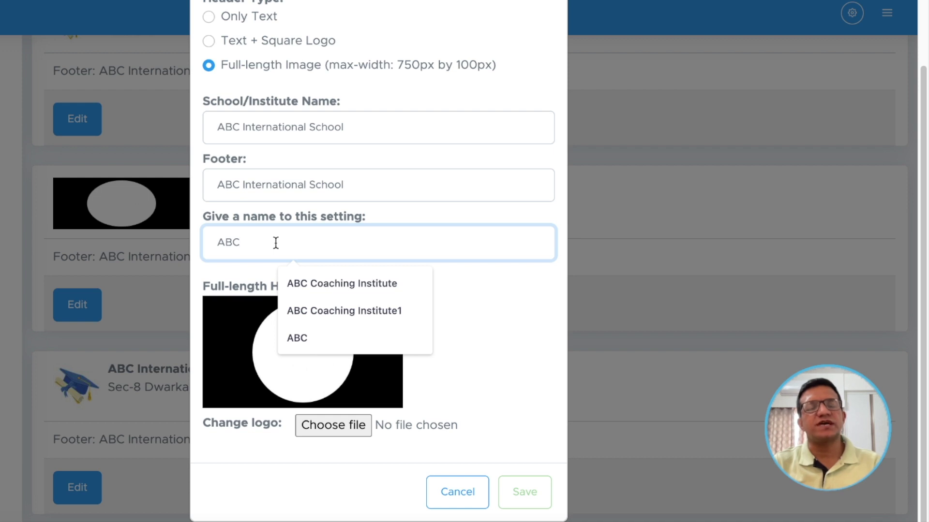
{"action": "left_click", "coordinate": [478, 289]}
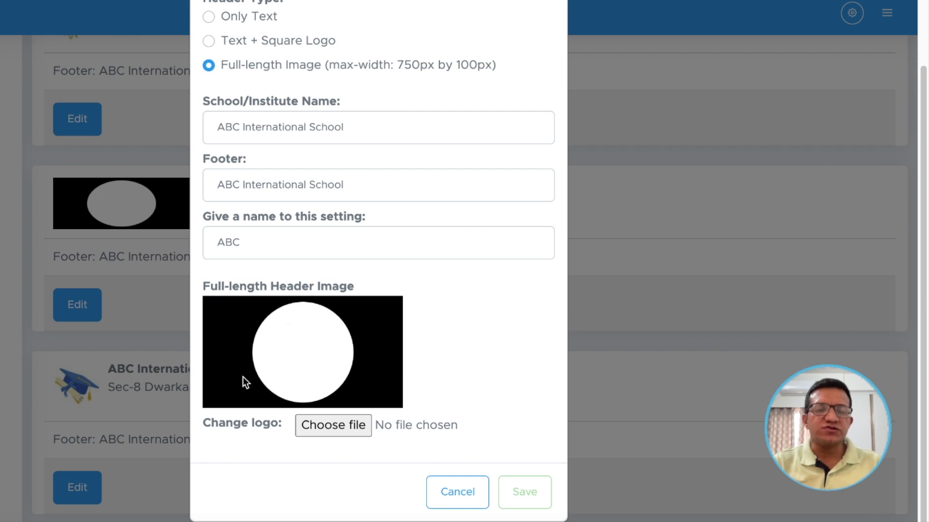
Upload Pictures/abc123.png as the ABC full-length header image, crop it, and save.
{"action": "left_click", "coordinate": [334, 425]}
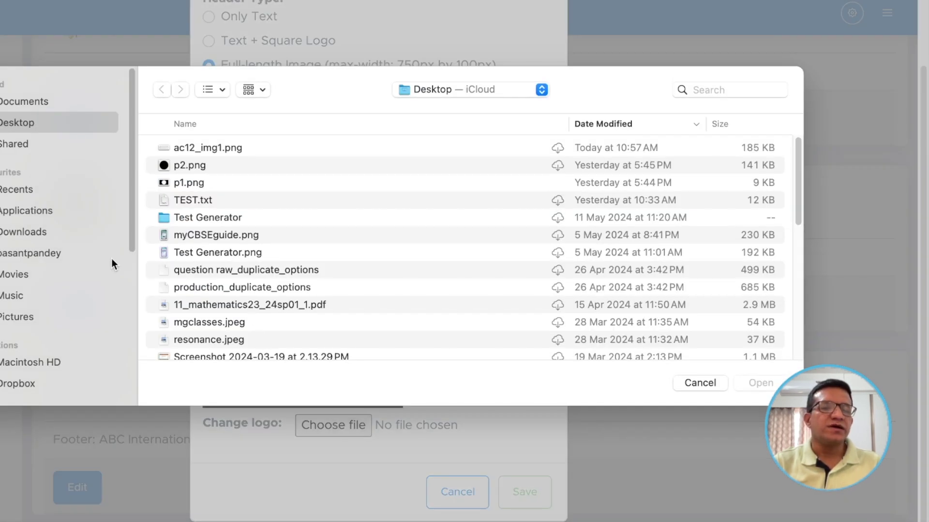
{"action": "left_click", "coordinate": [17, 318]}
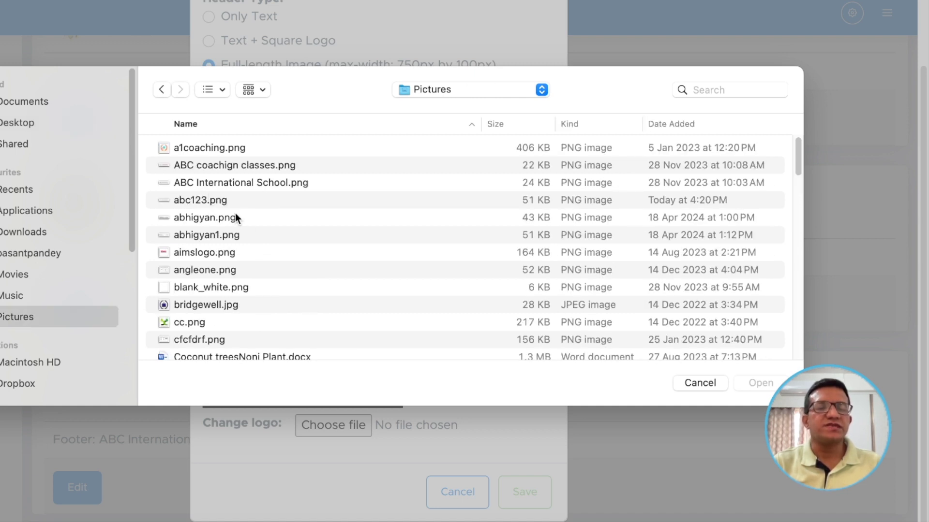
{"action": "left_click", "coordinate": [199, 201]}
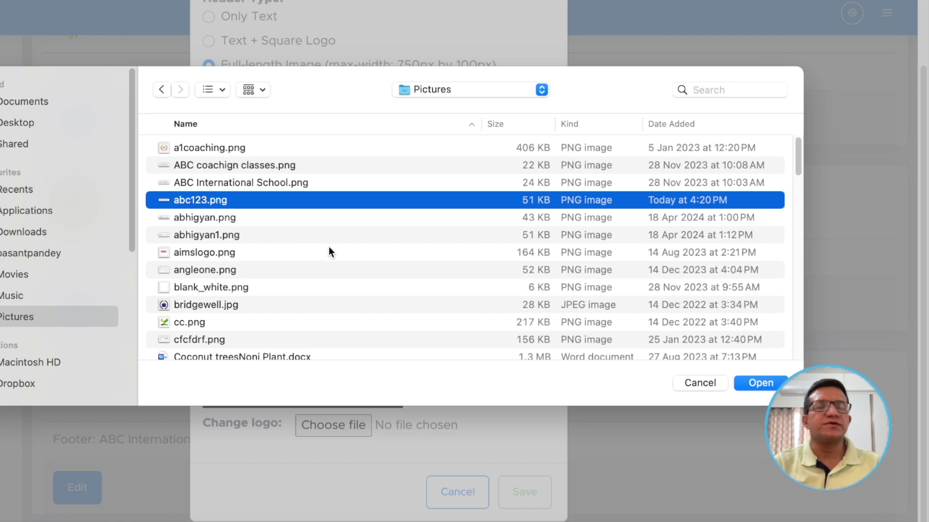
{"action": "left_click", "coordinate": [760, 383]}
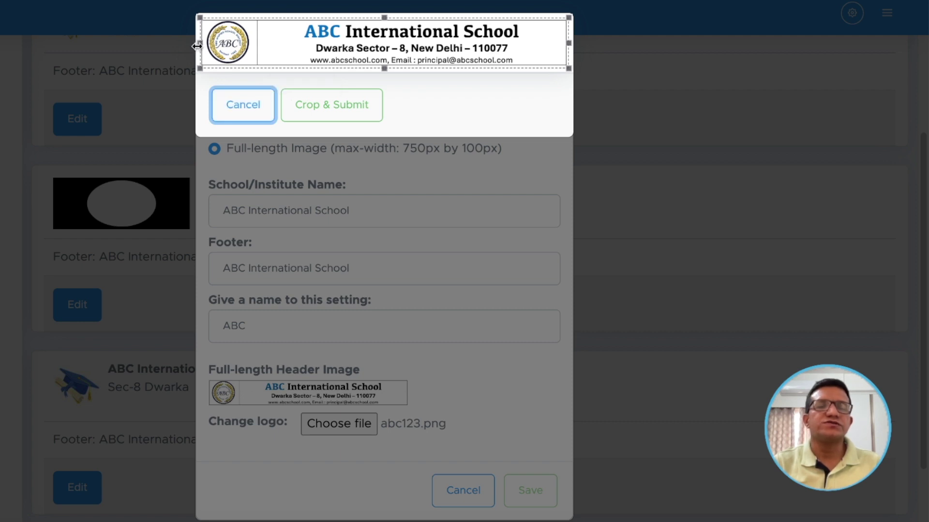
{"action": "left_click", "coordinate": [329, 107]}
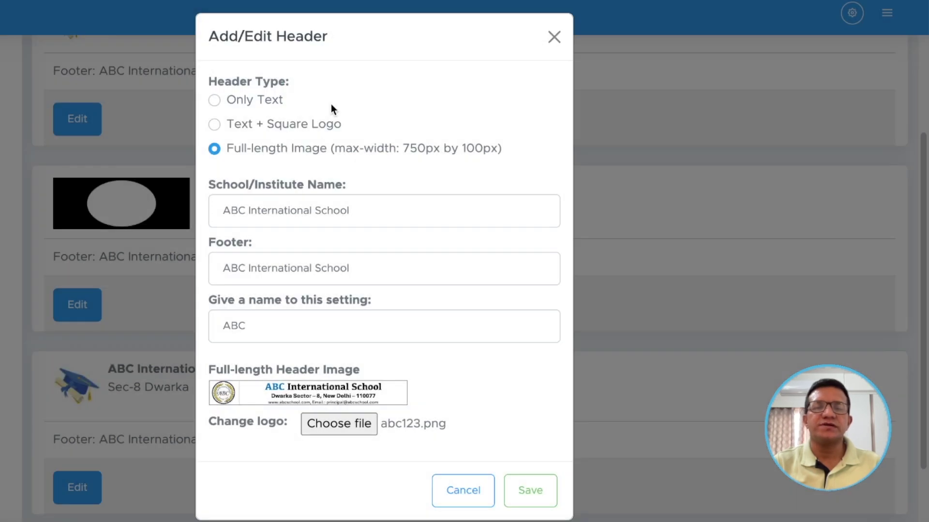
{"action": "left_click", "coordinate": [538, 492]}
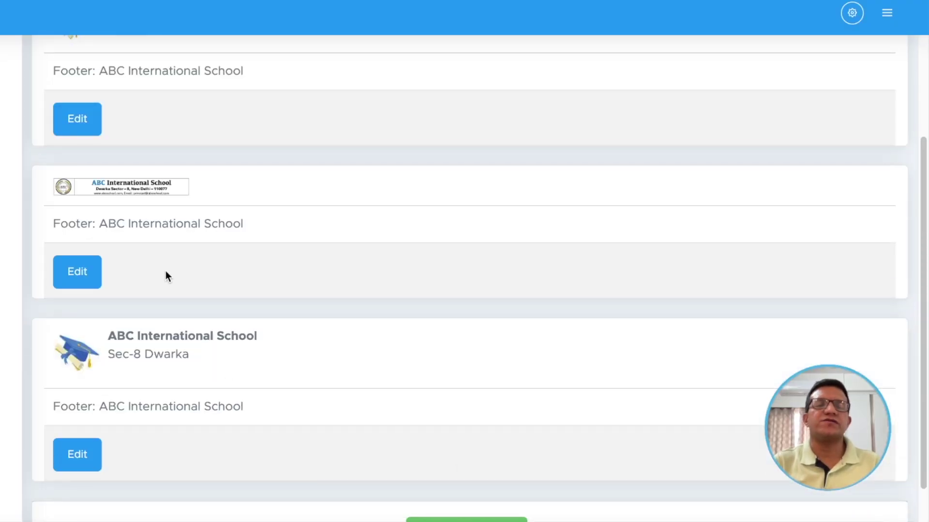
Review the Sec-8 Dwarka square-logo header's Address, Footer and setting-name fields.
{"action": "scroll", "coordinate": [246, 266], "scroll_direction": "up", "scroll_amount": 1}
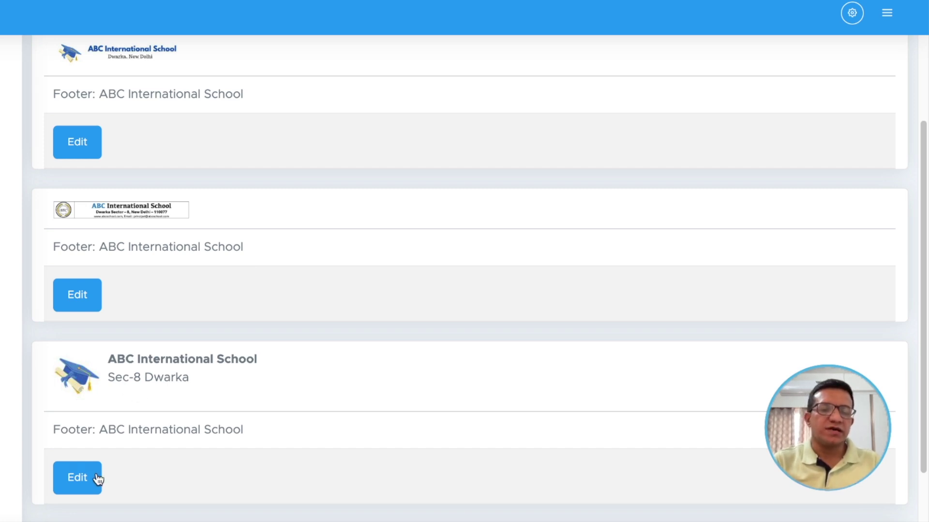
{"action": "left_click", "coordinate": [82, 477]}
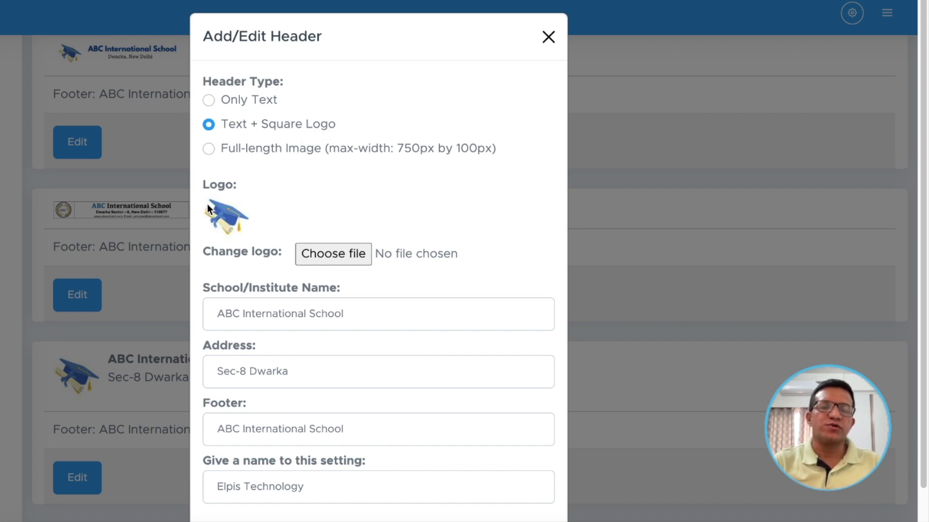
{"action": "scroll", "coordinate": [208, 208], "scroll_direction": "down", "scroll_amount": 2}
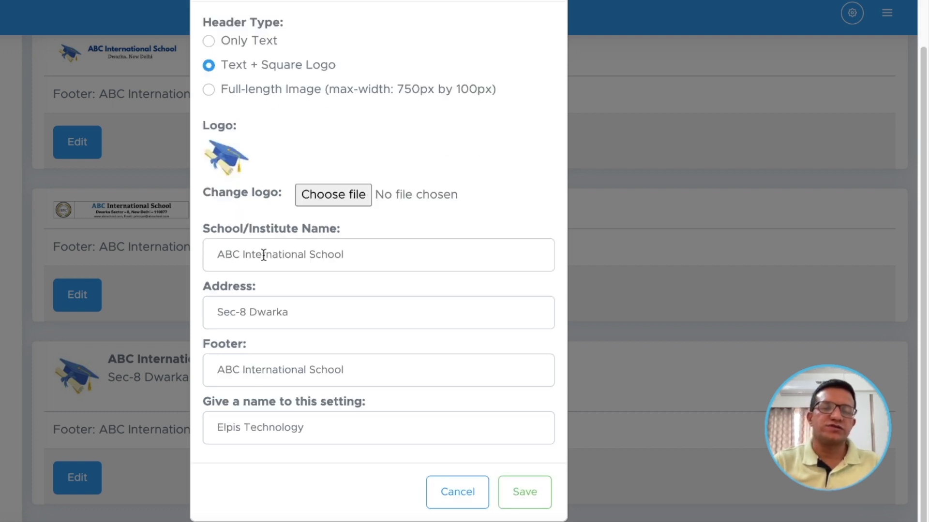
{"action": "left_click", "coordinate": [290, 315]}
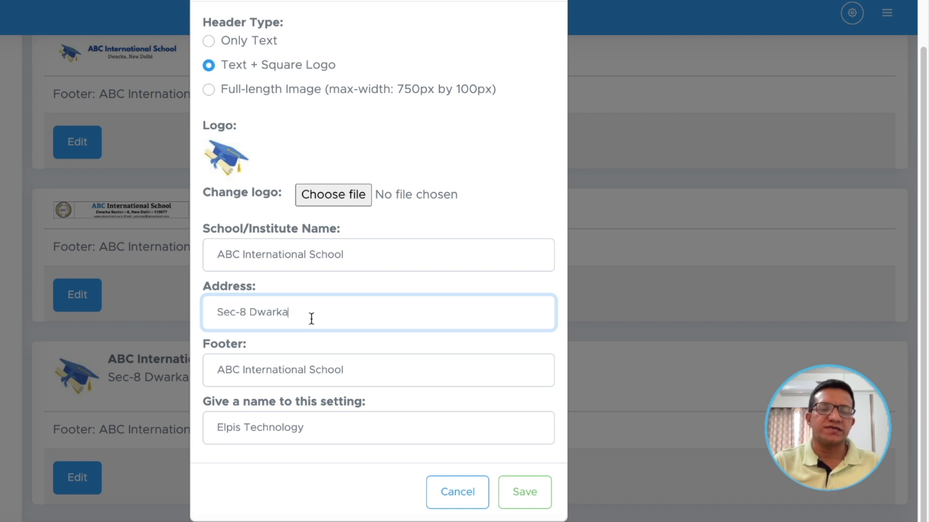
{"action": "left_click", "coordinate": [377, 367]}
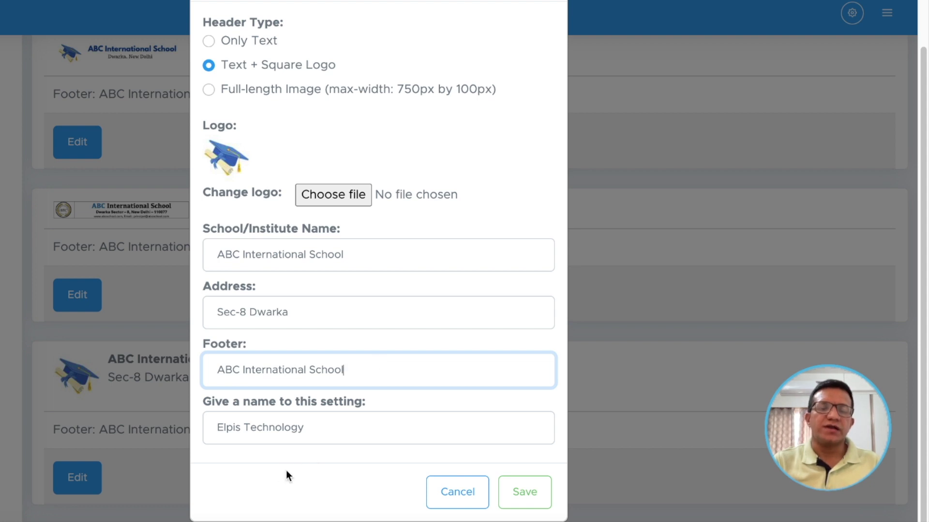
{"action": "left_click", "coordinate": [331, 415]}
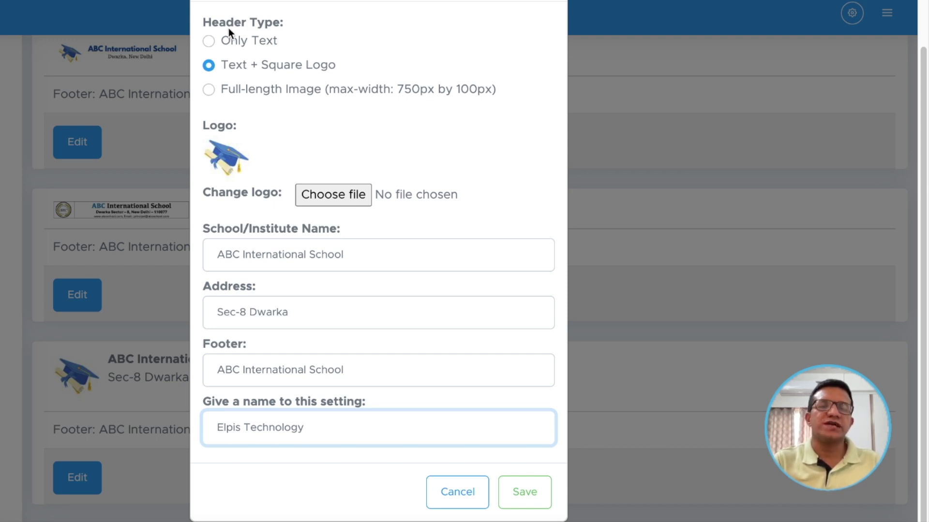
Cancel that header's dialog unchanged and create a test paper with the new header.
{"action": "left_click", "coordinate": [457, 493]}
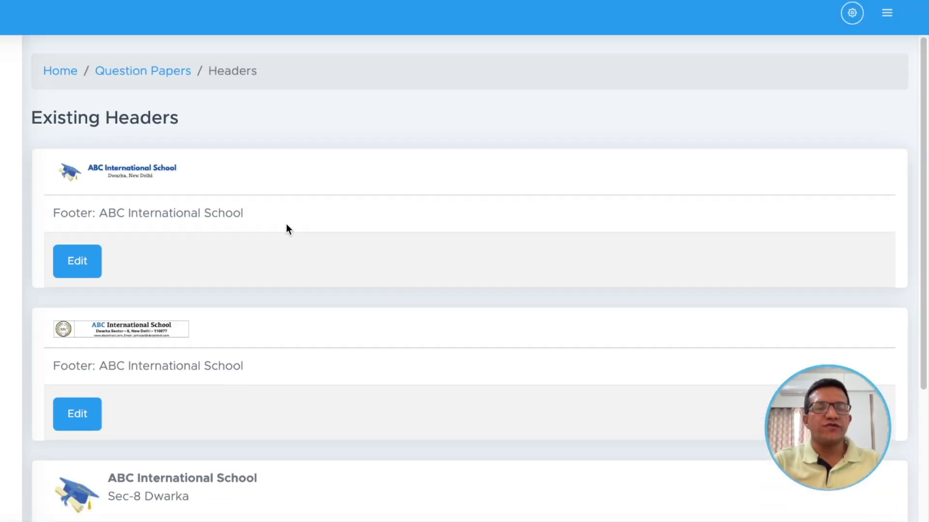
{"action": "scroll", "coordinate": [287, 227], "scroll_direction": "down", "scroll_amount": 5}
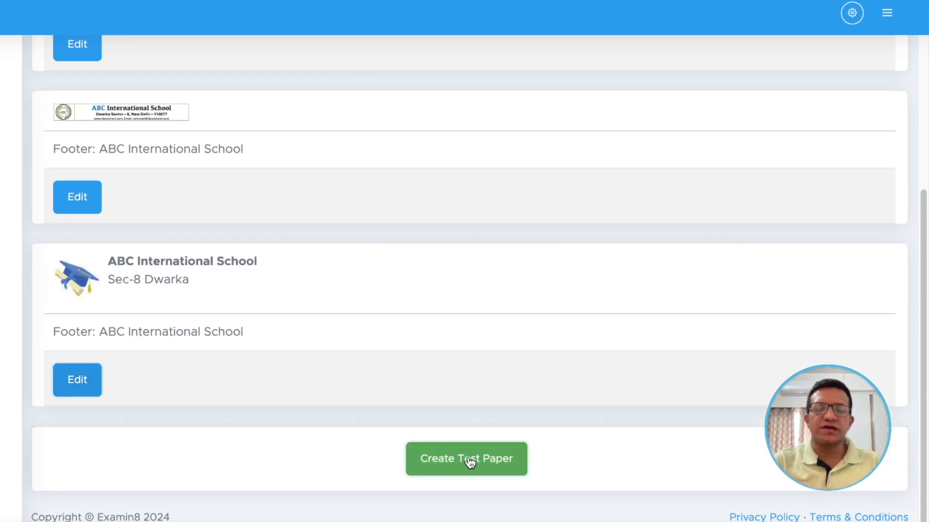
{"action": "left_click", "coordinate": [467, 460]}
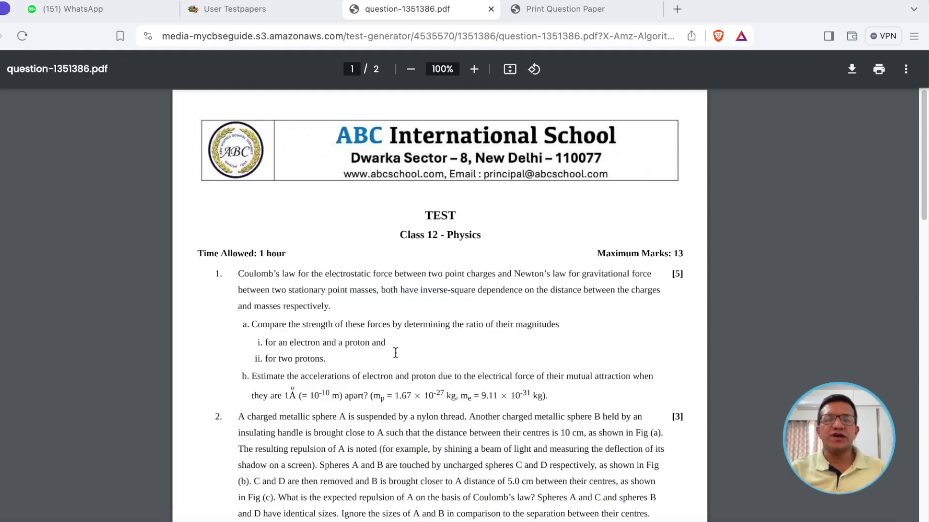